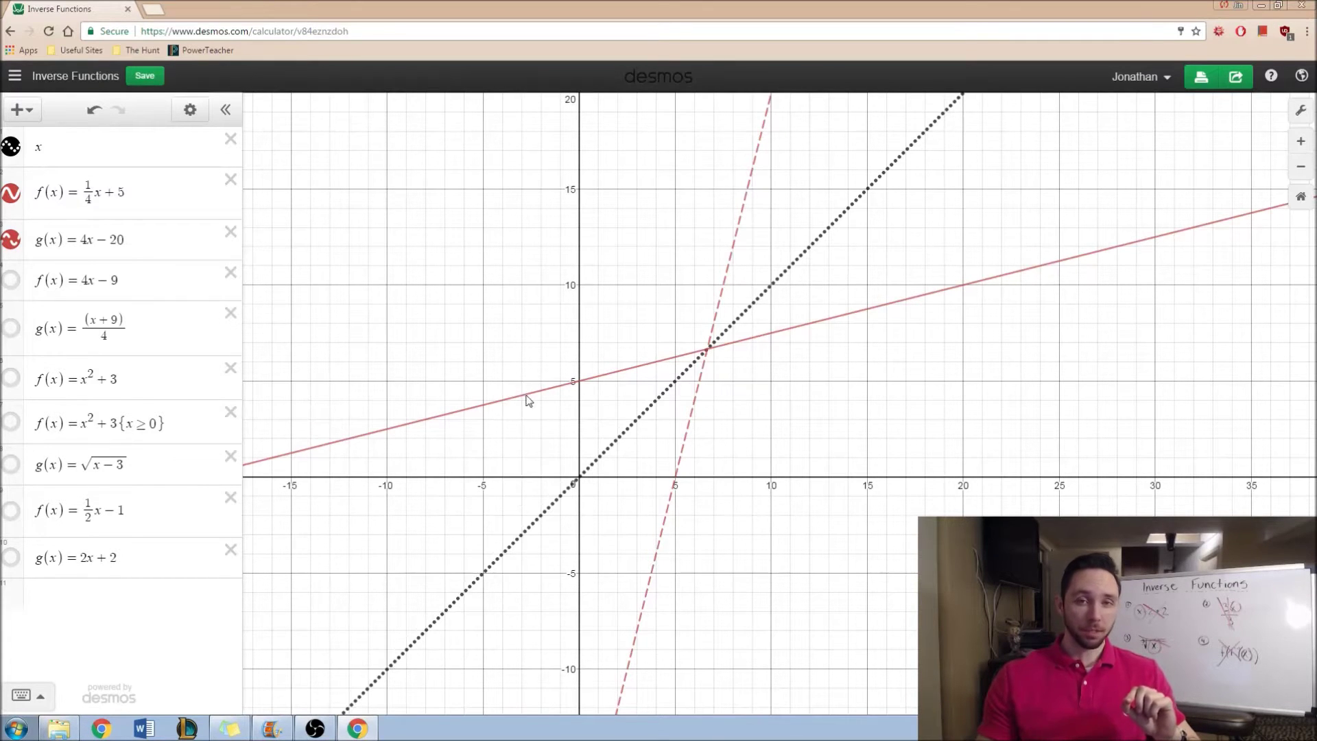
Show the intercept labels (0, 5) on f(x)=¼x+5 and (5, 0) on g(x)=4x−20
{"action": "left_click_drag", "start_coordinate": [528, 400], "coordinate": [591, 370]}
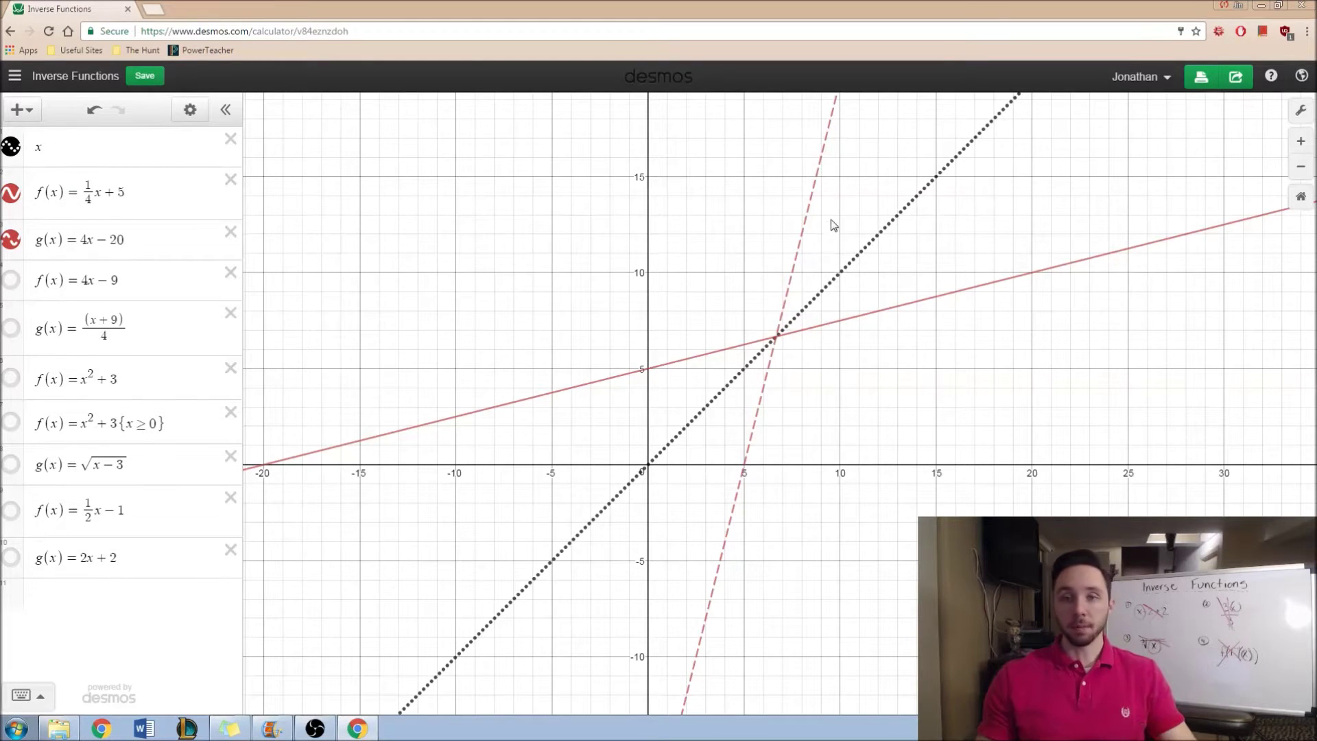
{"action": "left_click", "coordinate": [649, 369]}
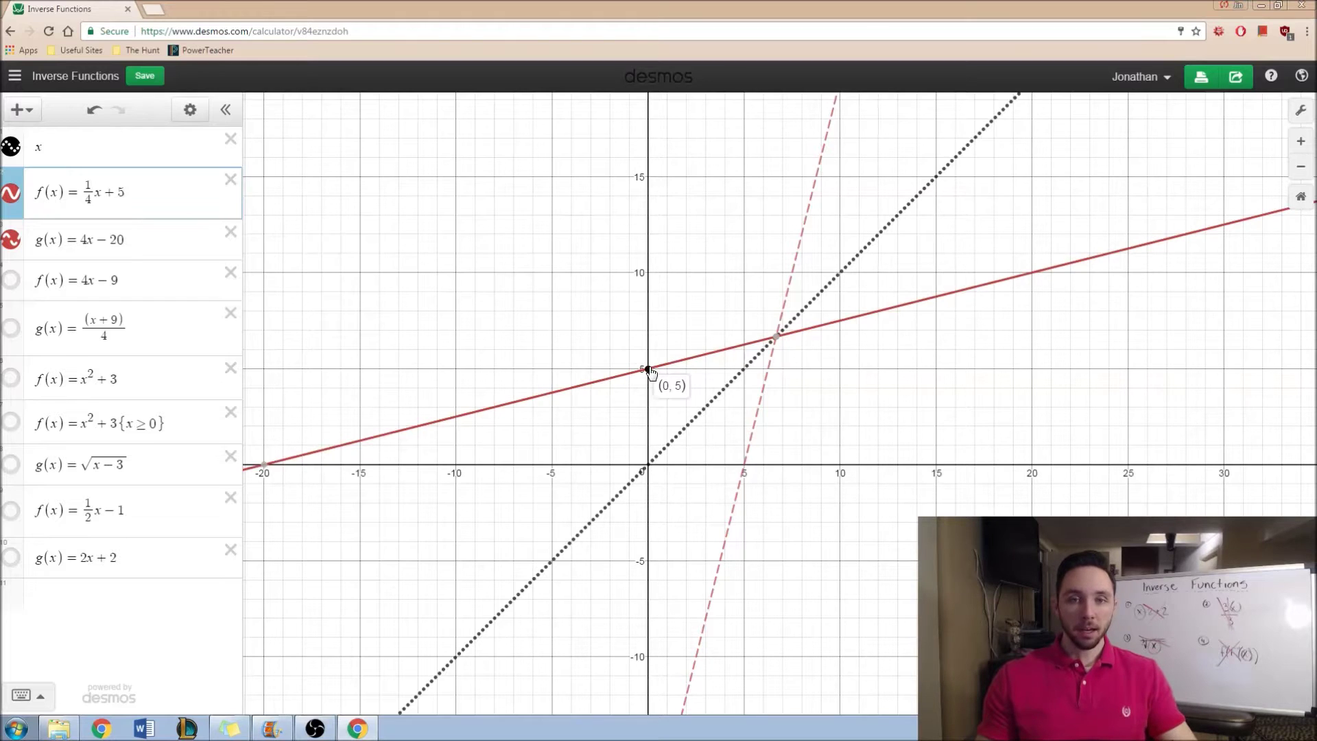
{"action": "left_click", "coordinate": [745, 465]}
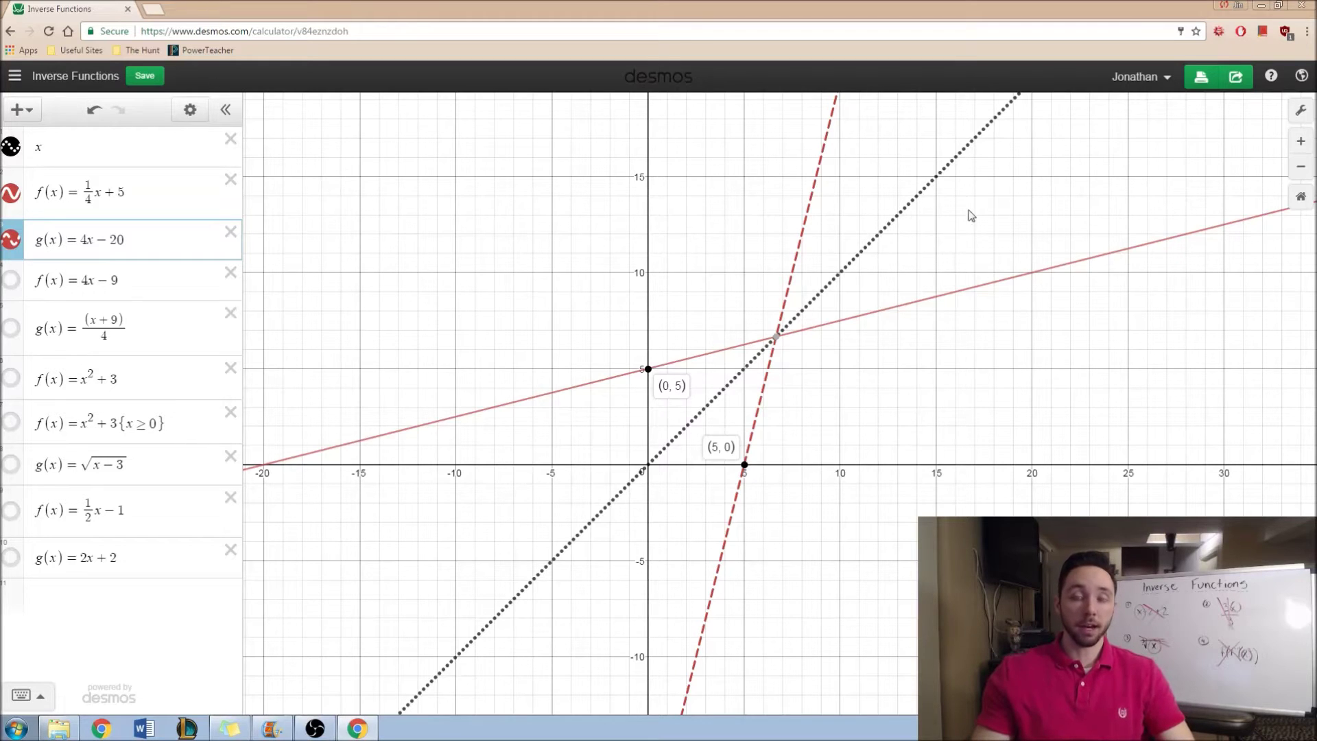
{"action": "left_click_drag", "start_coordinate": [1008, 209], "coordinate": [981, 203]}
Hide the ¼x+5 and 4x−20 pair and graph f(x)=4x−9 with g(x)=(x+9)/4
{"action": "left_click", "coordinate": [20, 197]}
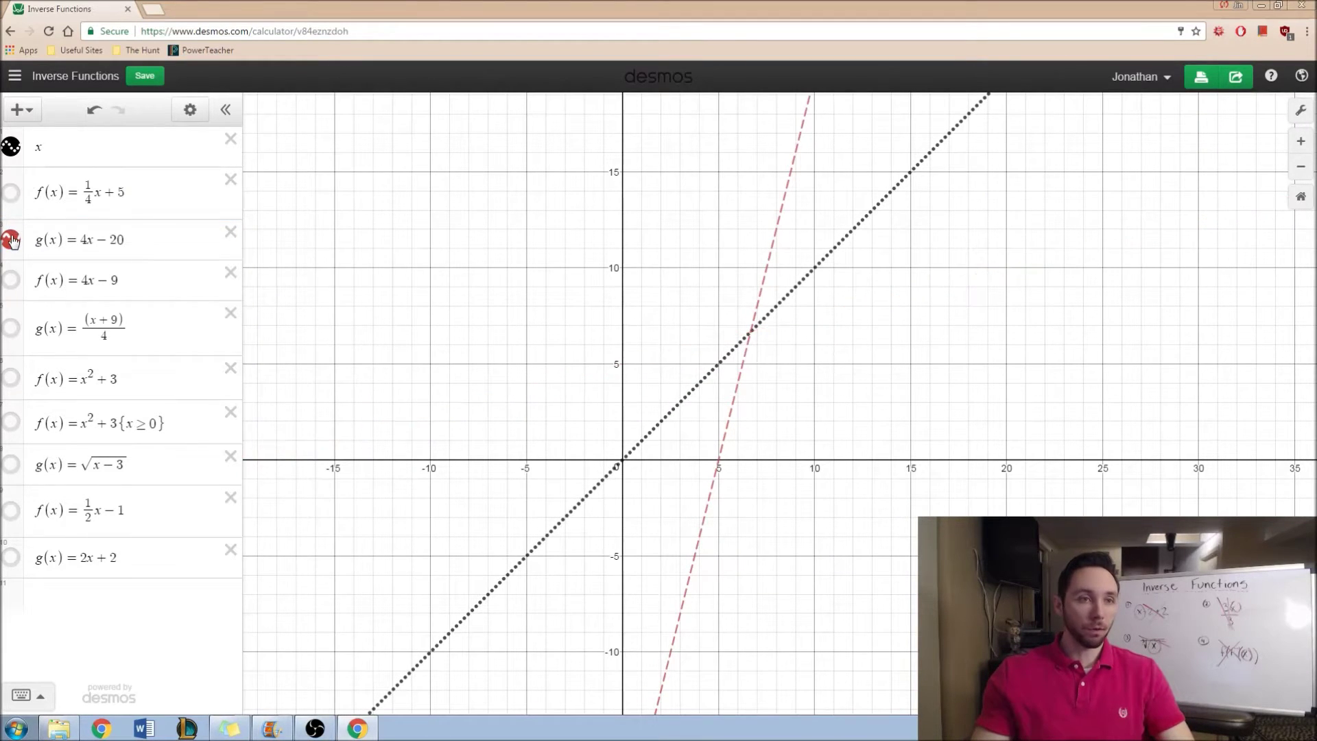
{"action": "left_click", "coordinate": [14, 241]}
{"action": "left_click", "coordinate": [17, 283]}
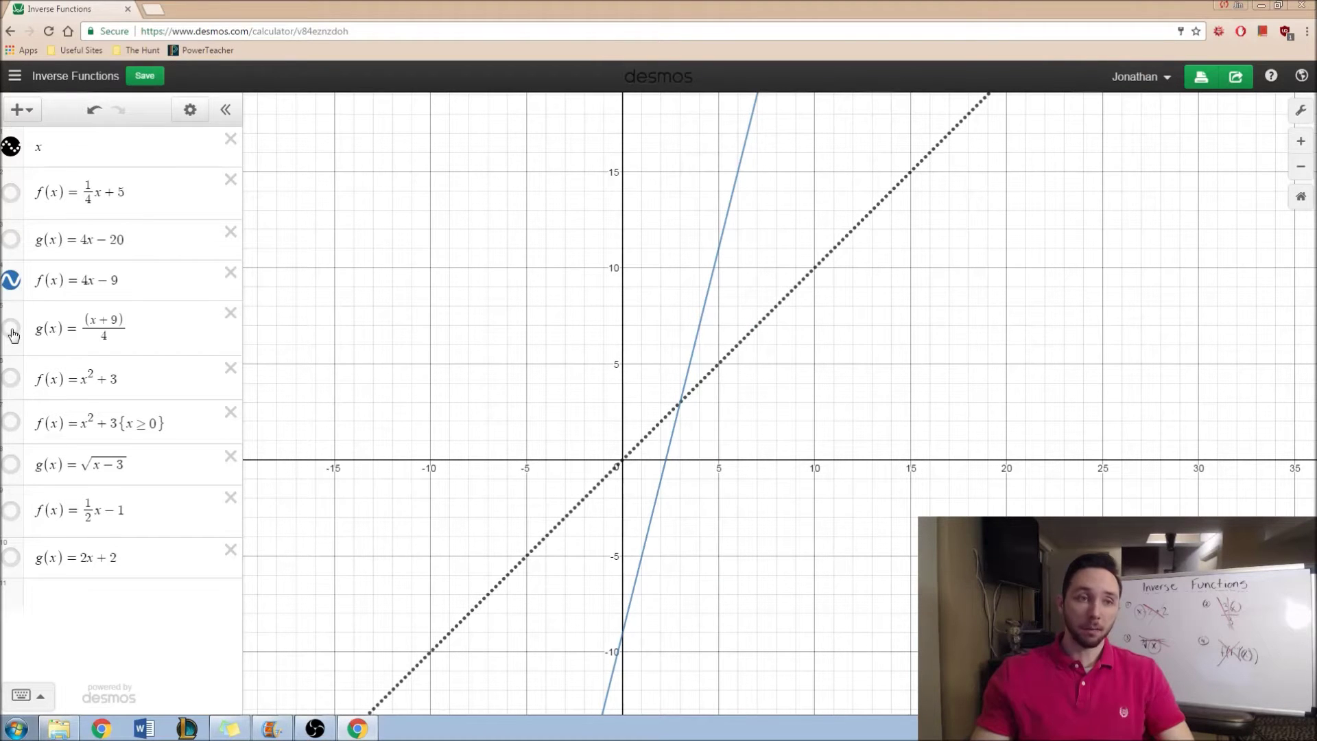
{"action": "left_click", "coordinate": [14, 335]}
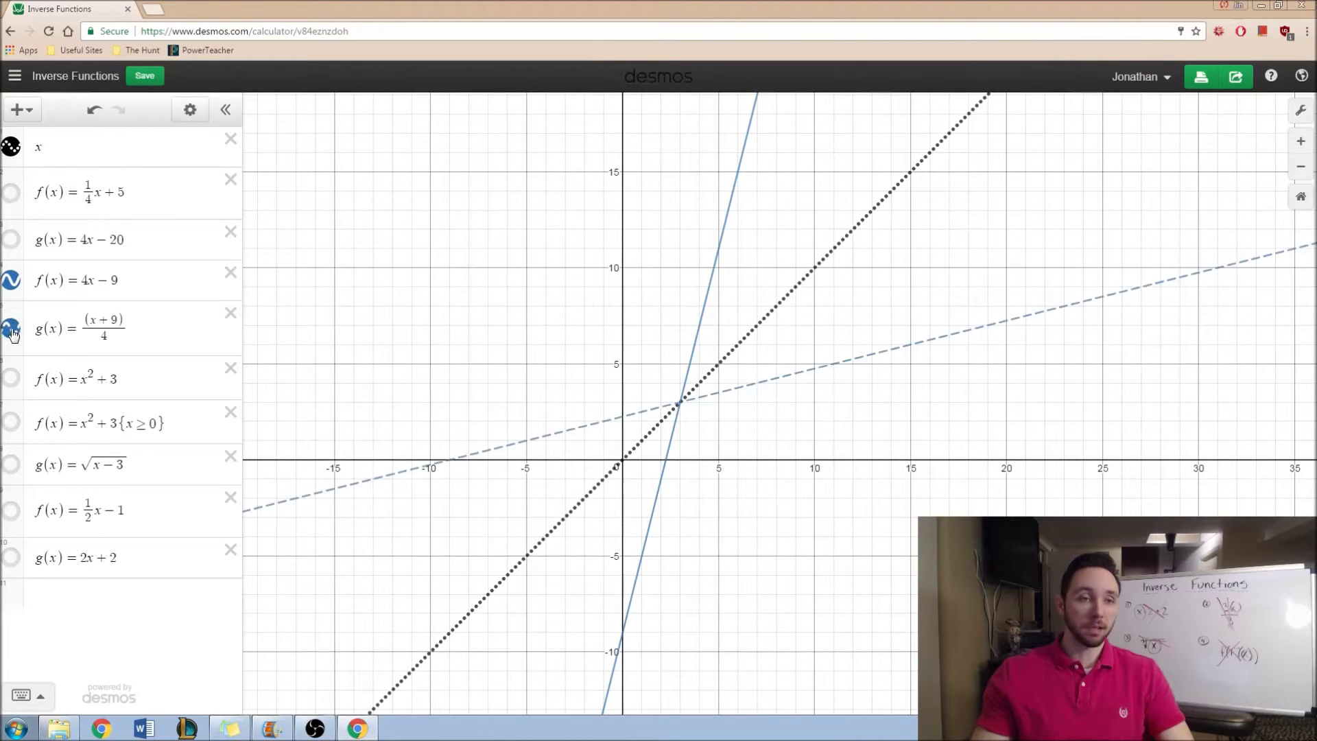
{"action": "left_click_drag", "start_coordinate": [622, 321], "coordinate": [674, 319]}
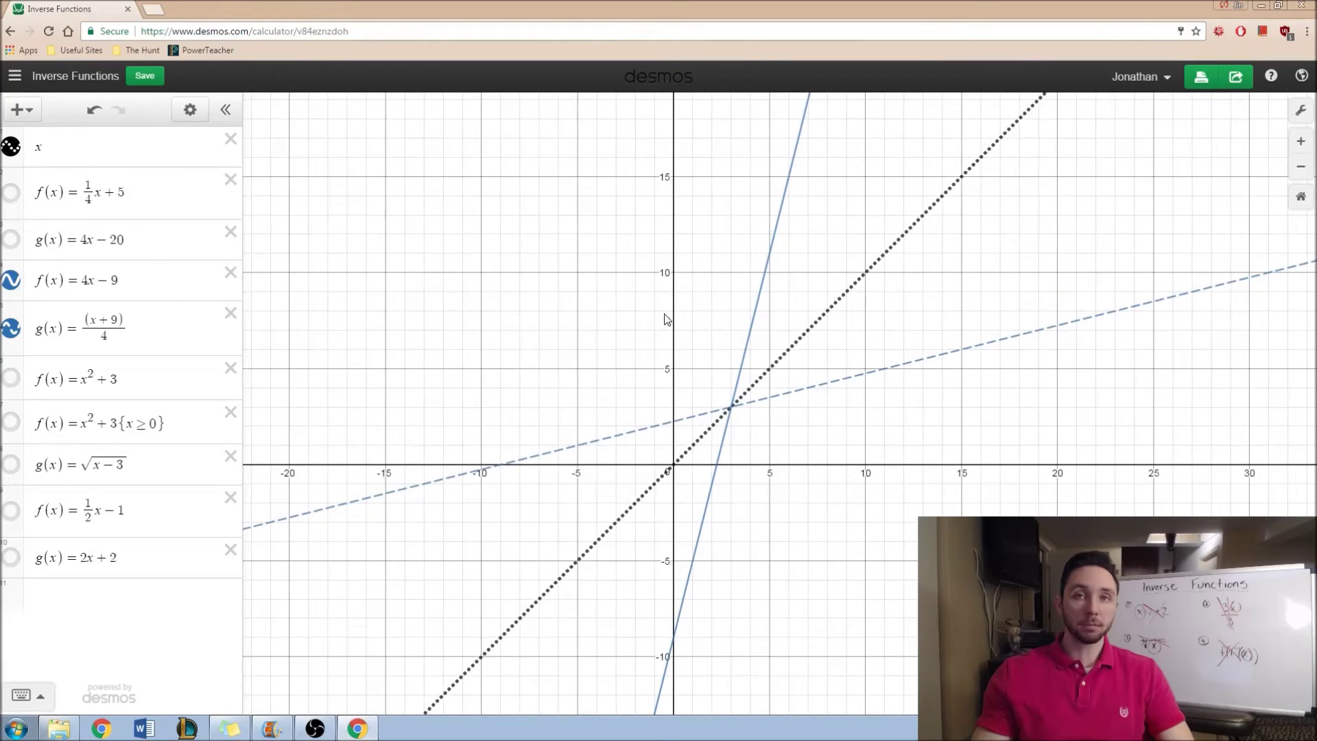
Hide the 4x−9 pair and graph the restricted parabola f(x)=x²+3 {x≥0}
{"action": "left_click", "coordinate": [13, 285]}
{"action": "left_click", "coordinate": [14, 329]}
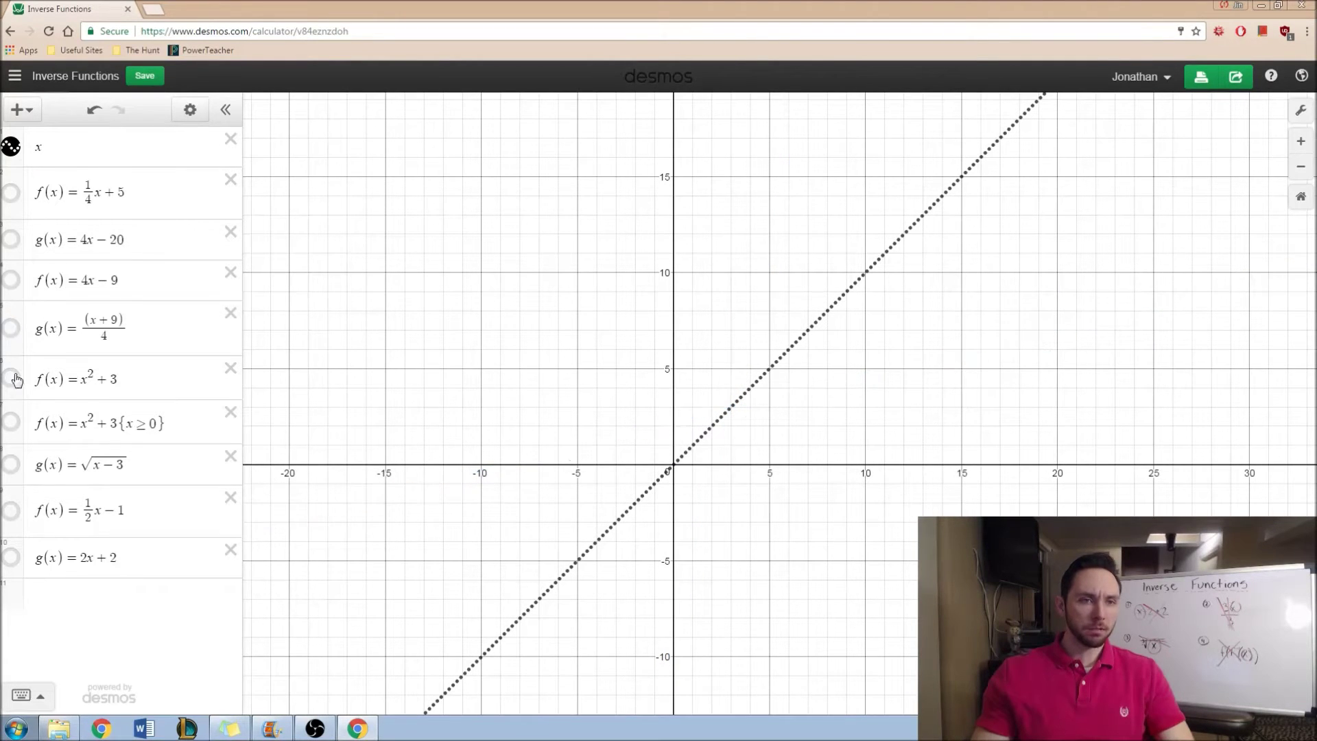
{"action": "left_click", "coordinate": [20, 430]}
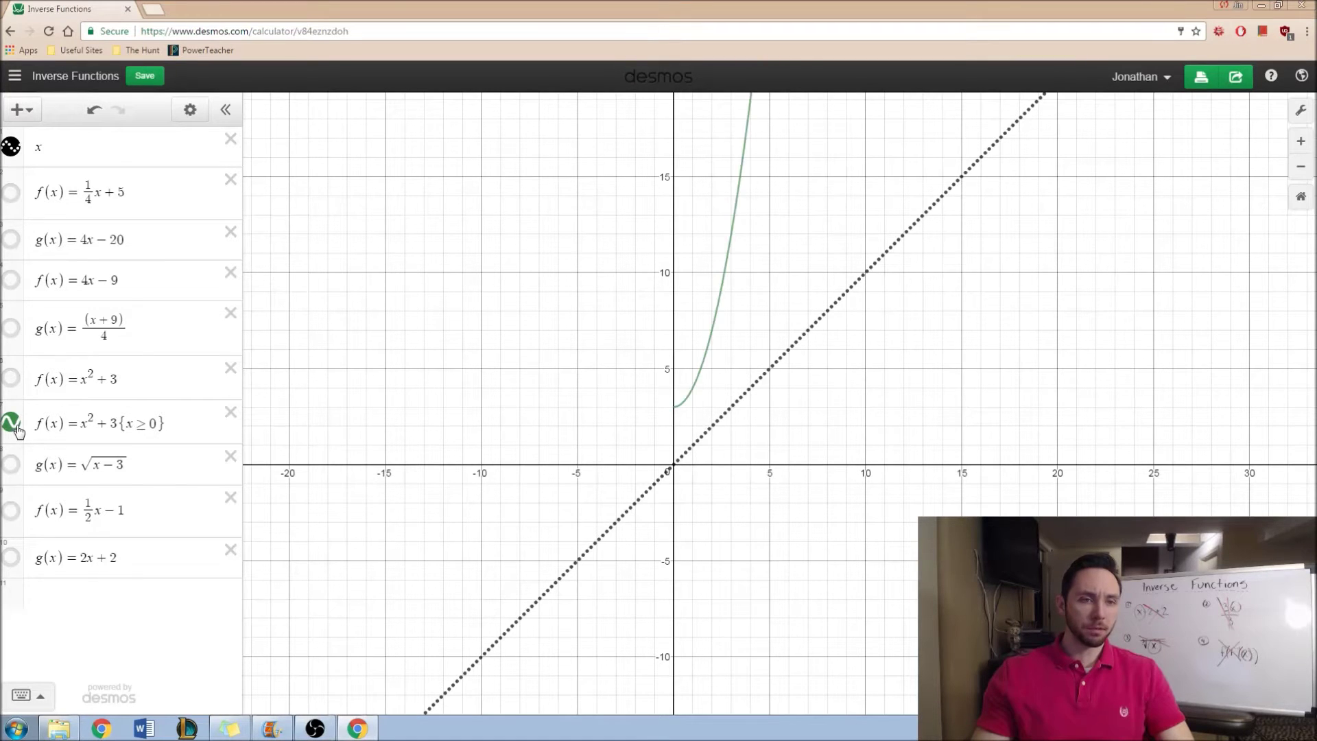
Graph g(x)=√(x−3) beside the restricted parabola, then hide the parabola
{"action": "left_click", "coordinate": [12, 466]}
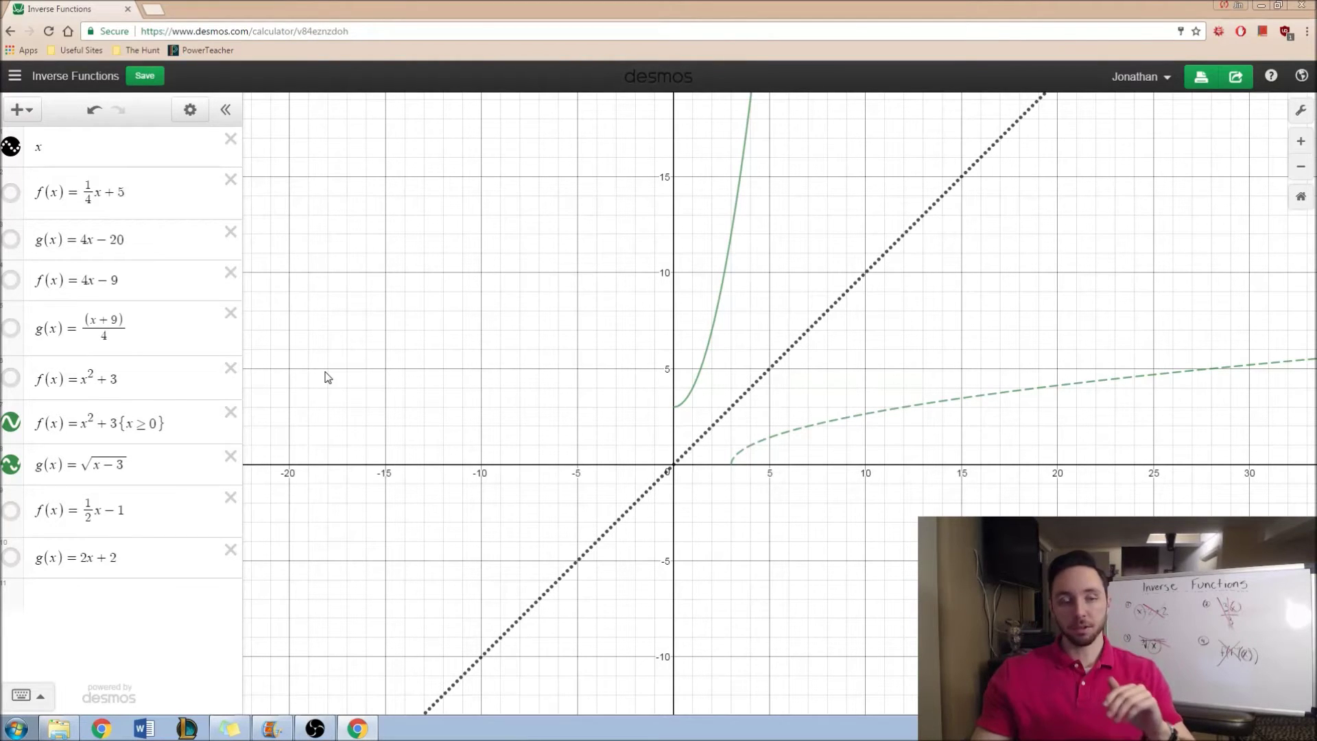
{"action": "left_click_drag", "start_coordinate": [992, 272], "coordinate": [937, 317]}
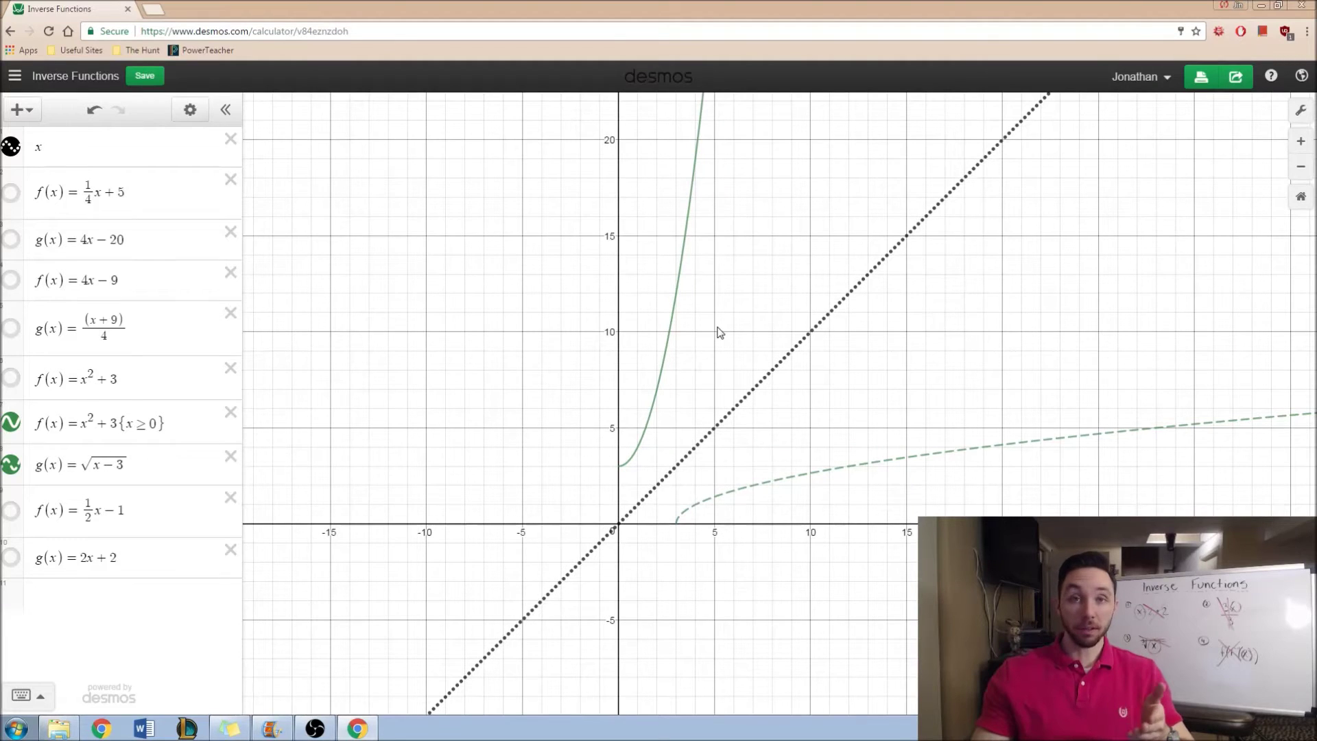
{"action": "left_click", "coordinate": [11, 422]}
Replace the square-root curve with the lines f(x)=½x−1 and g(x)=2x+2
{"action": "left_click", "coordinate": [10, 465]}
{"action": "left_click", "coordinate": [11, 510]}
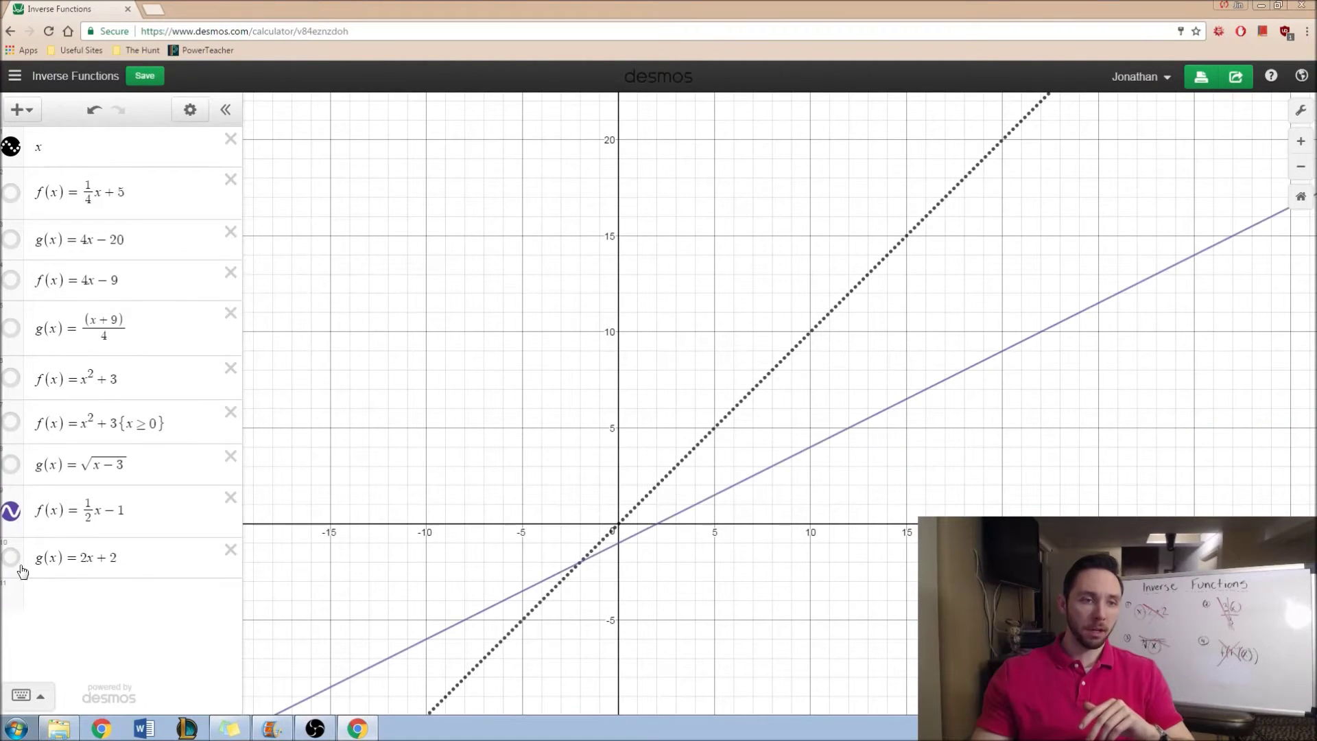
{"action": "left_click", "coordinate": [11, 557]}
{"action": "left_click_drag", "start_coordinate": [457, 350], "coordinate": [550, 253]}
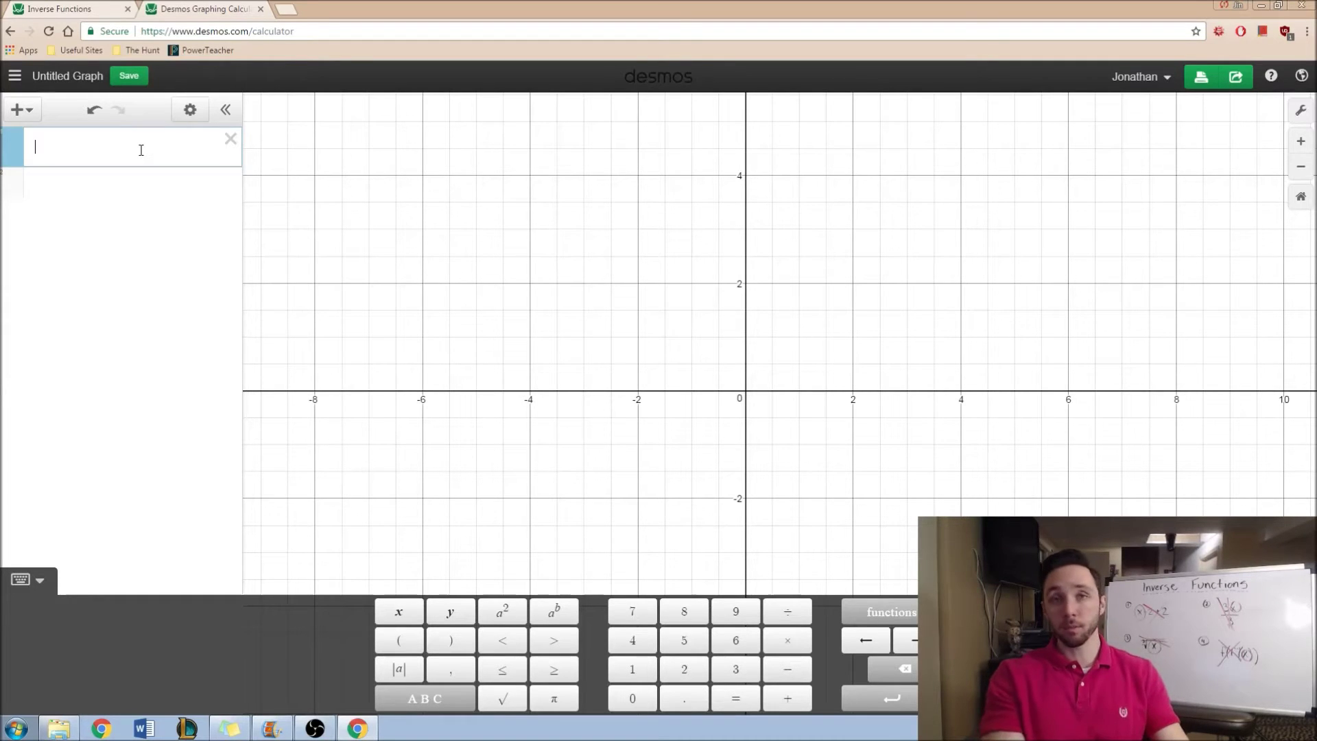
Enter x + 2 − 2 in the first expression row of the new graph
{"action": "type", "text": "x "}
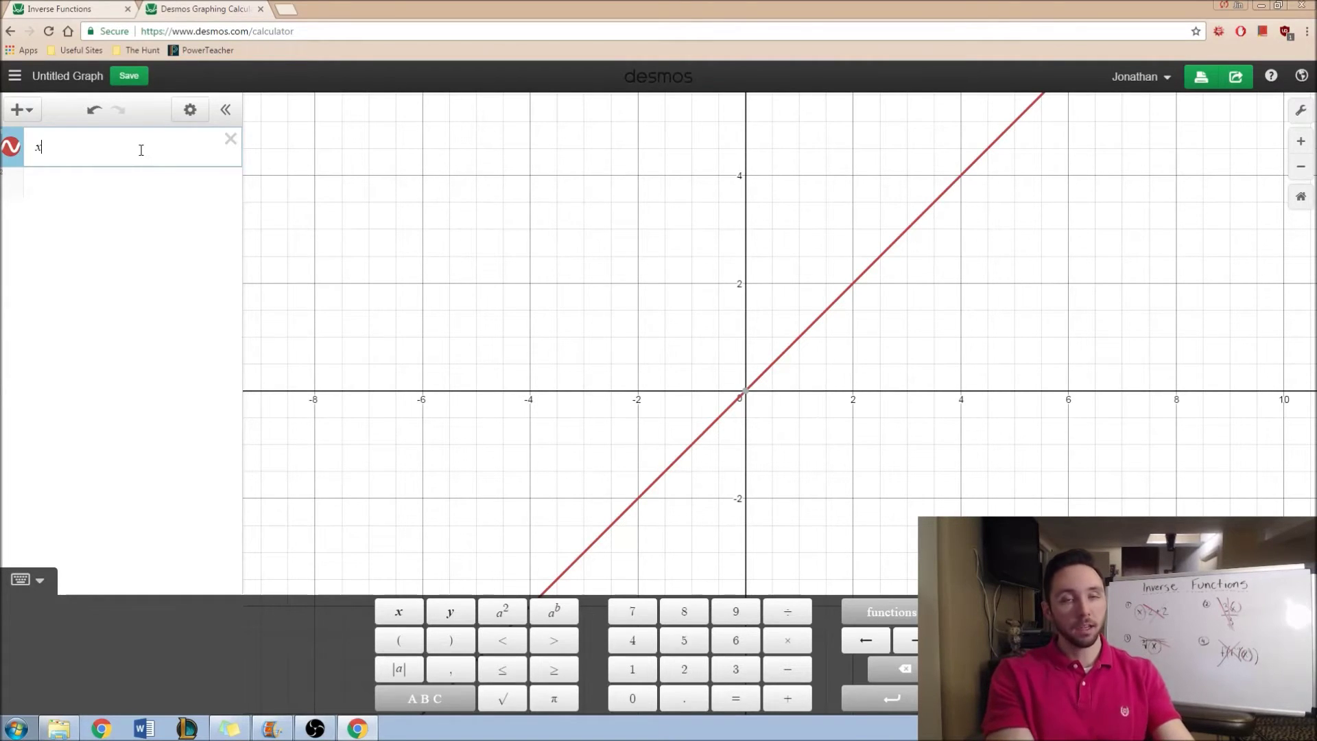
{"action": "type", "text": "+ 2"}
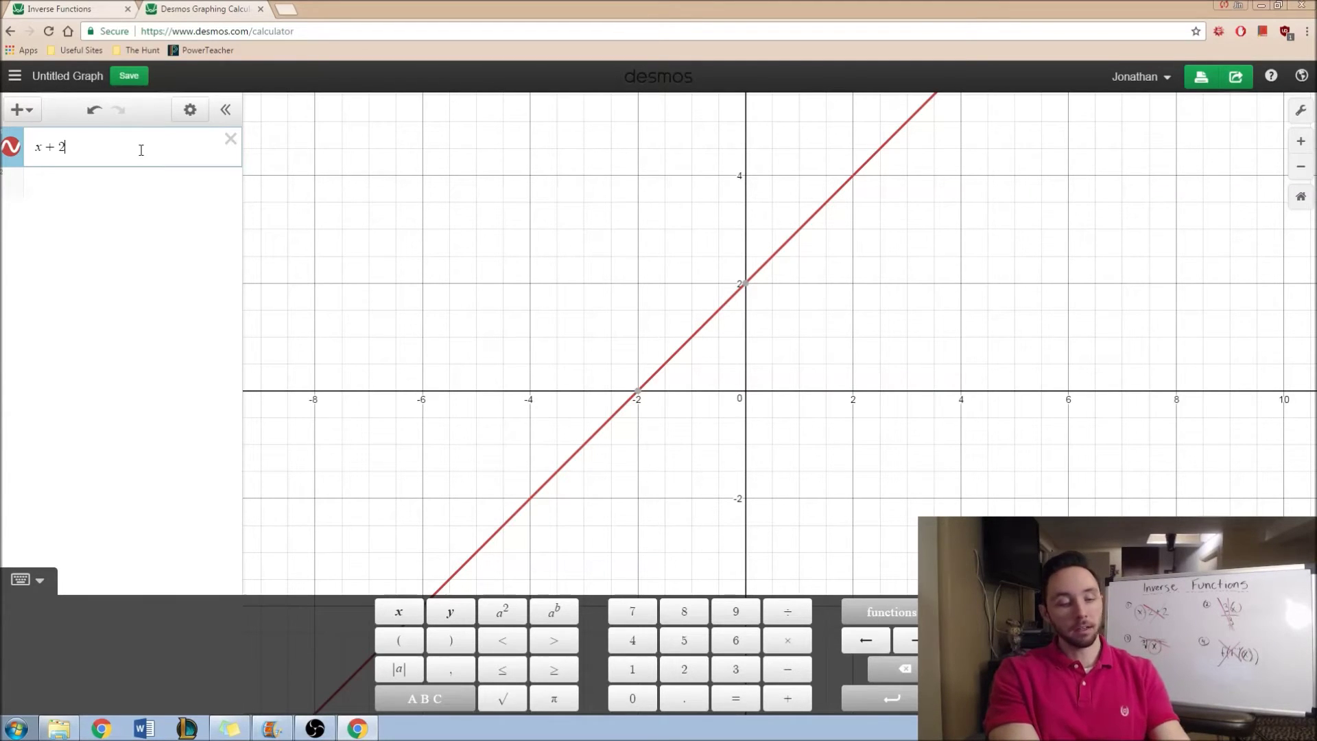
{"action": "type", "text": "-2"}
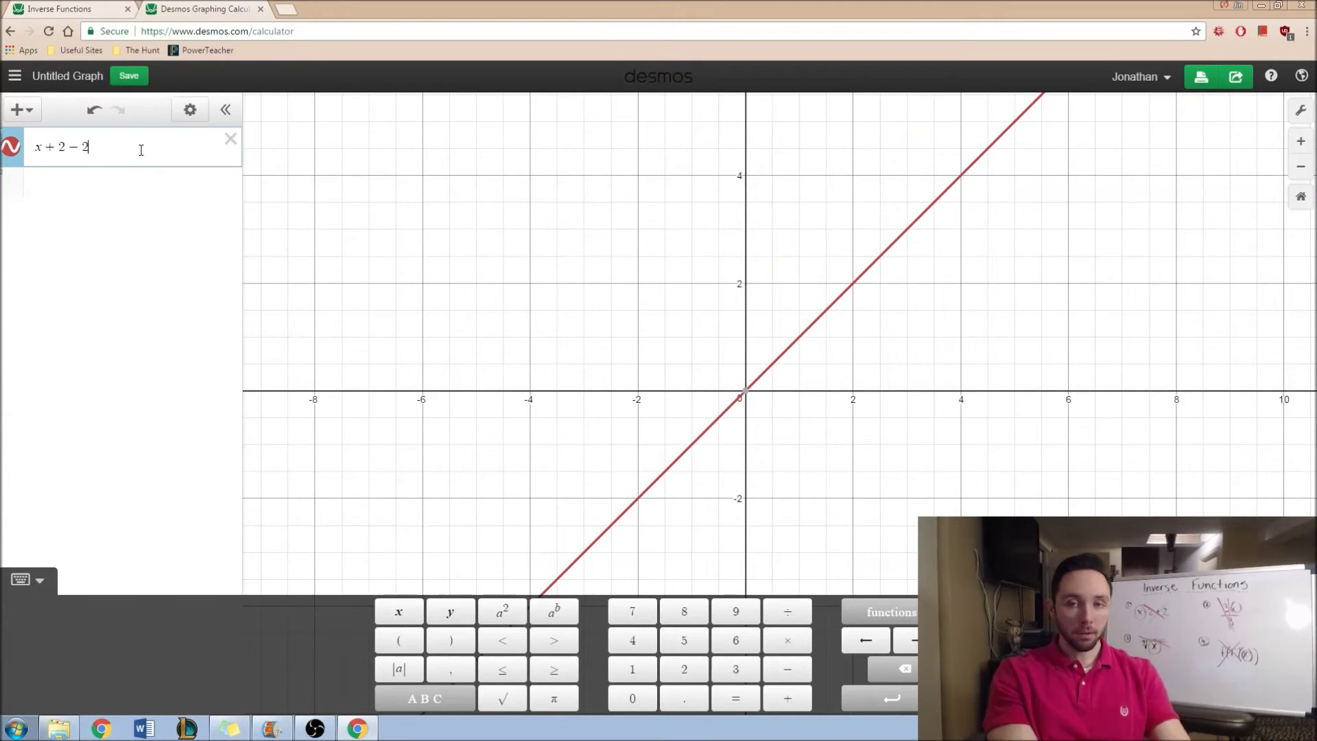
{"action": "key", "text": "Return"}
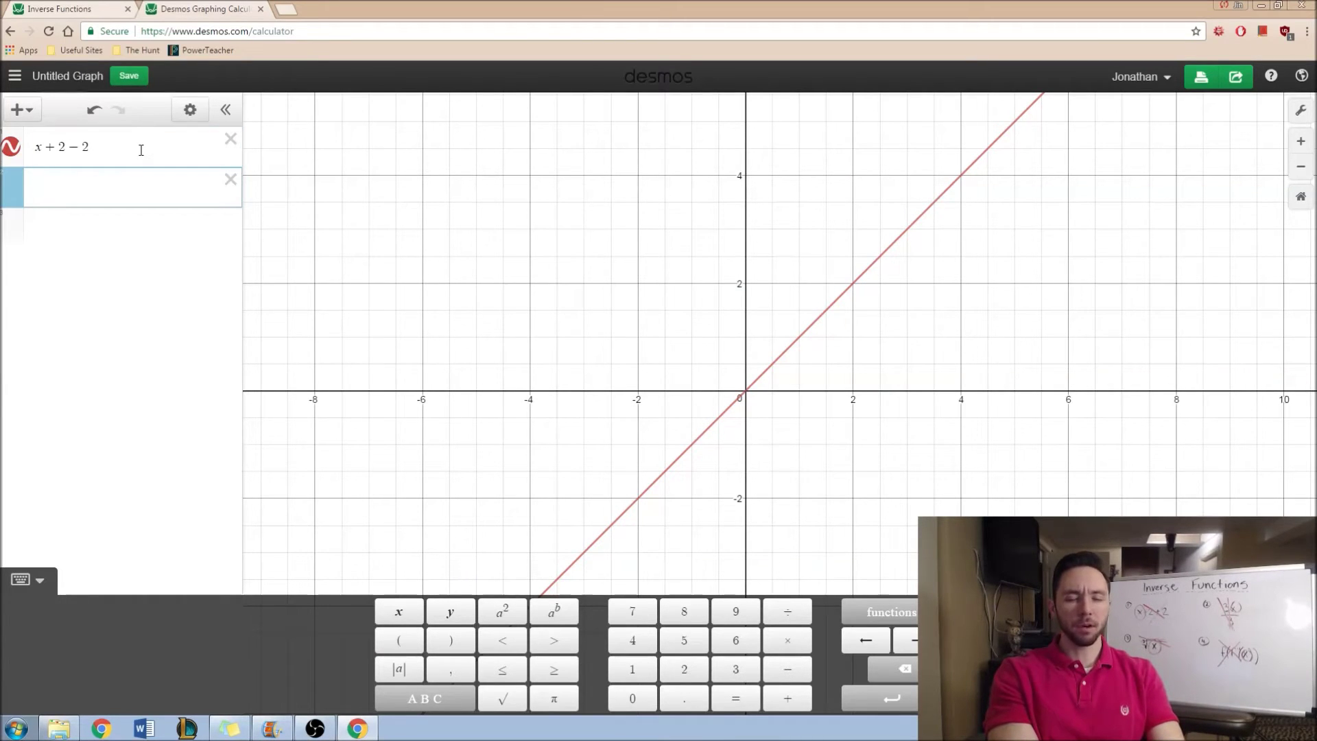
Enter 3x/3 in the second expression row
{"action": "type", "text": "3x"}
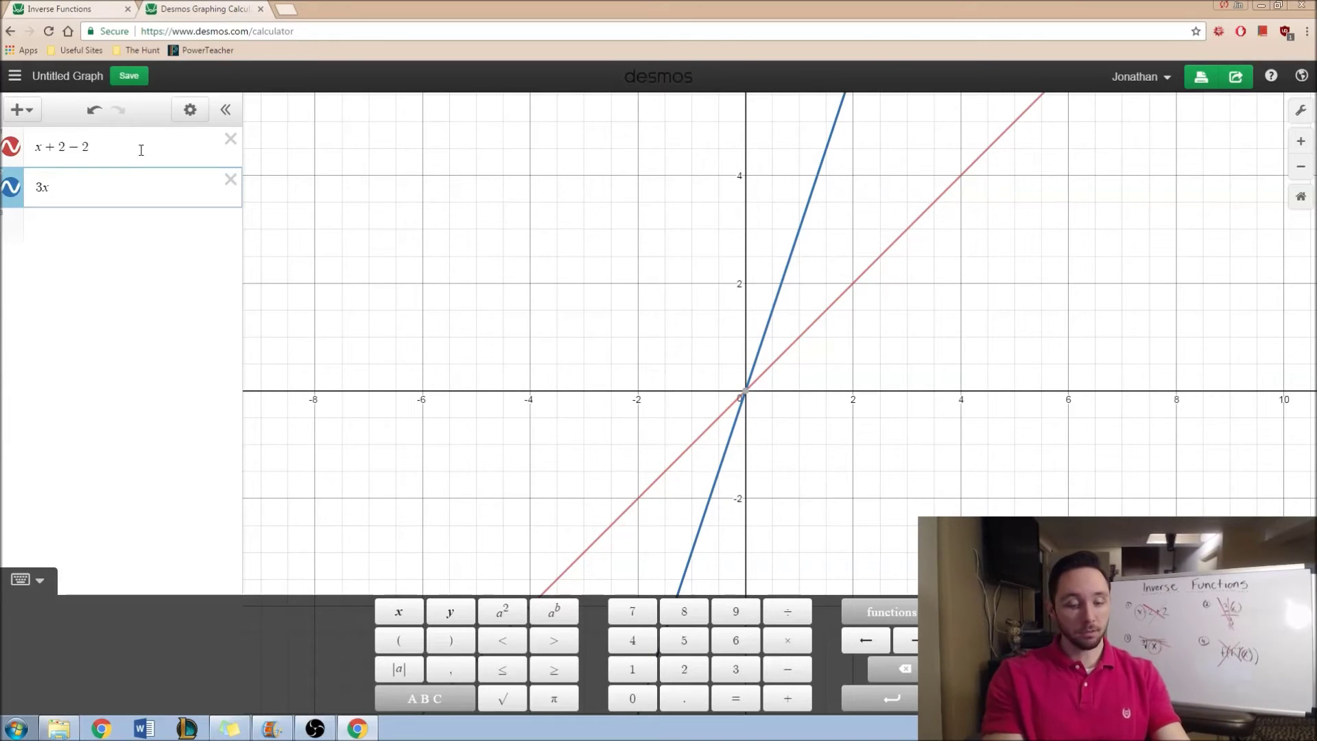
{"action": "type", "text": "/3"}
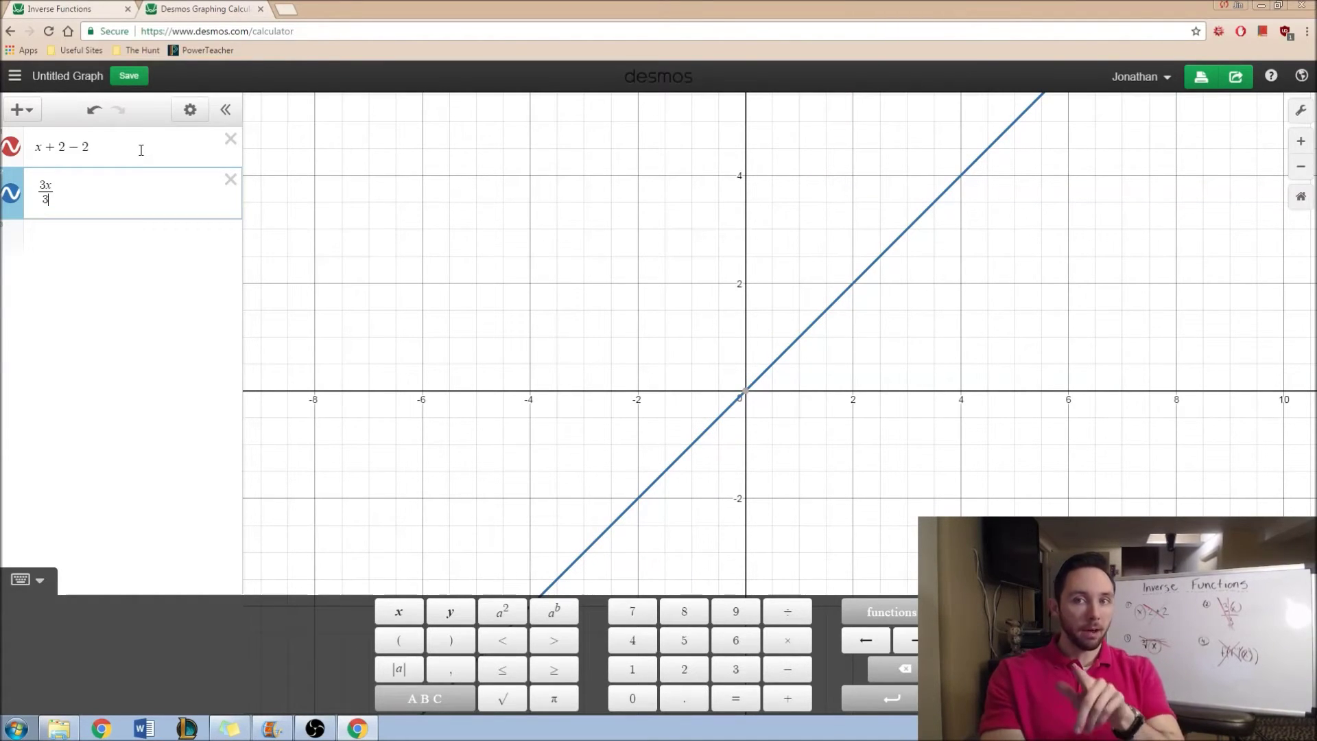
{"action": "key", "text": "Return"}
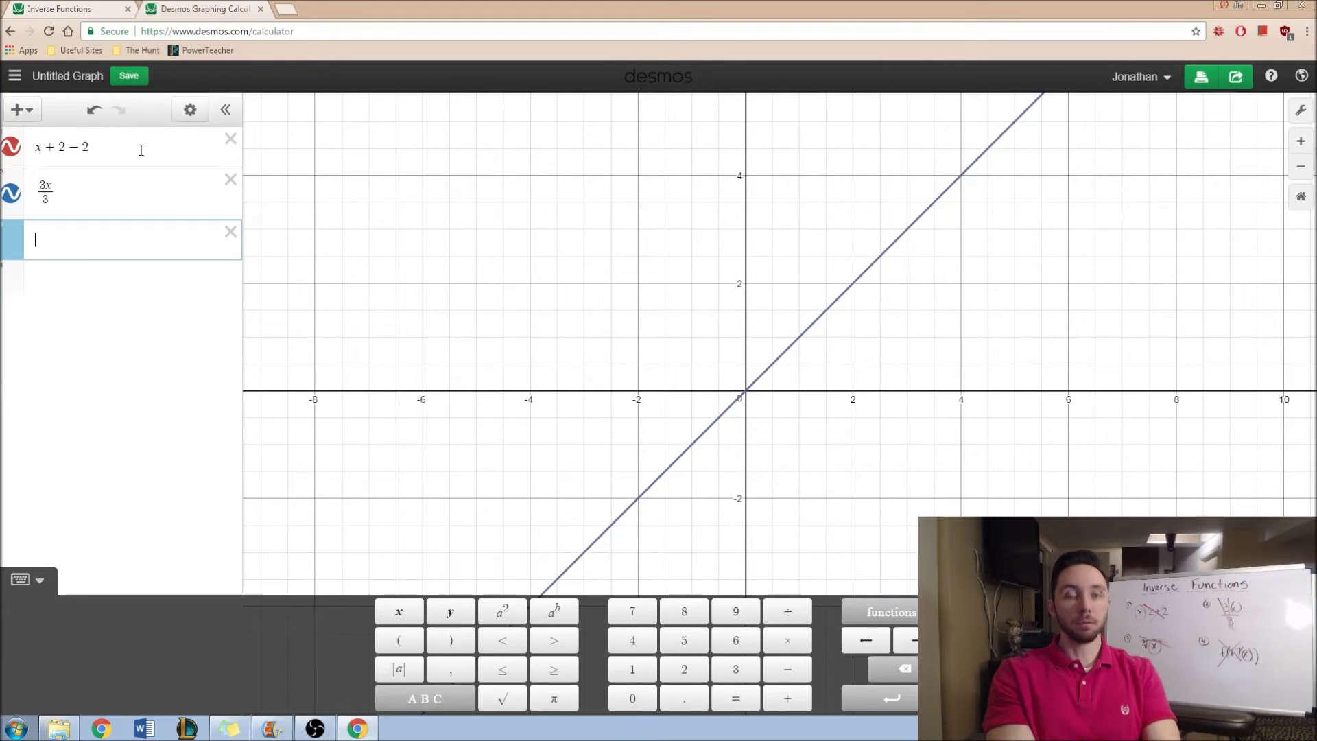
Enter ∛(x³) in the third row using the keypad's nth-root function
{"action": "left_click", "coordinate": [846, 606]}
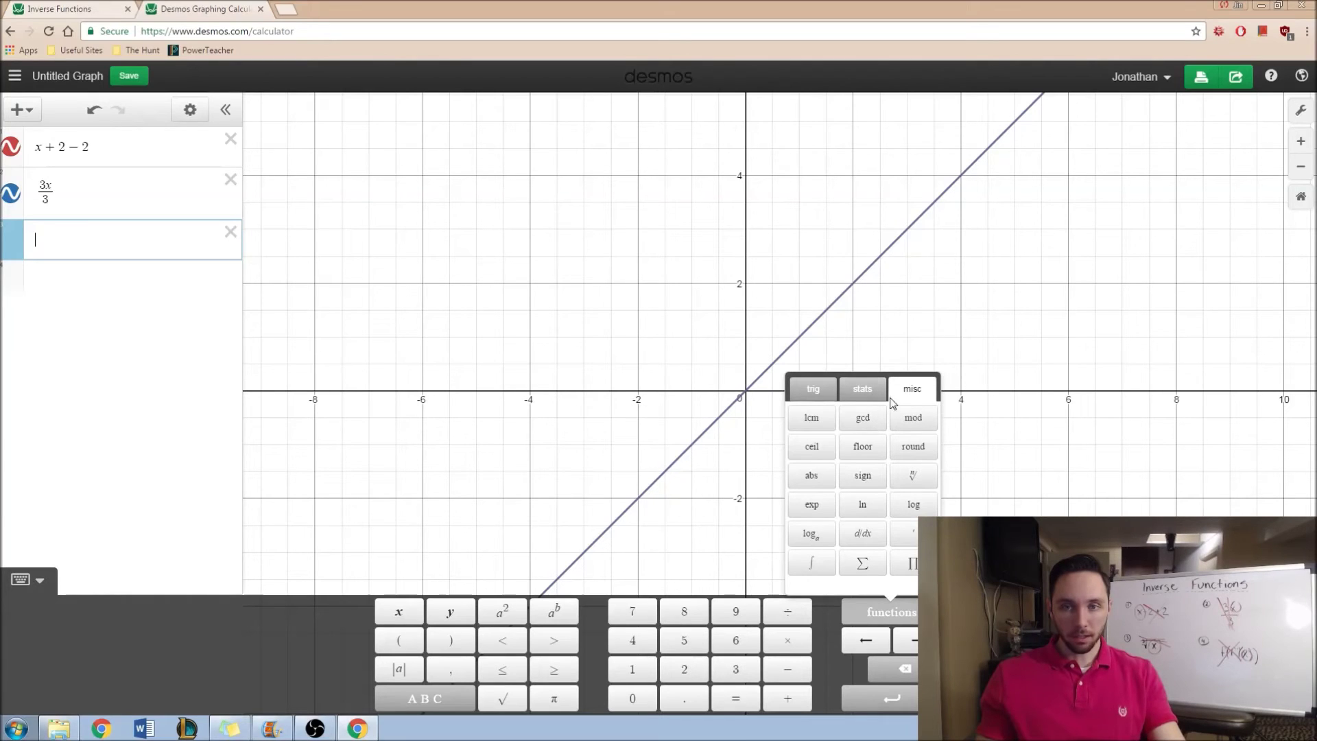
{"action": "left_click", "coordinate": [911, 477]}
{"action": "type", "text": "3"}
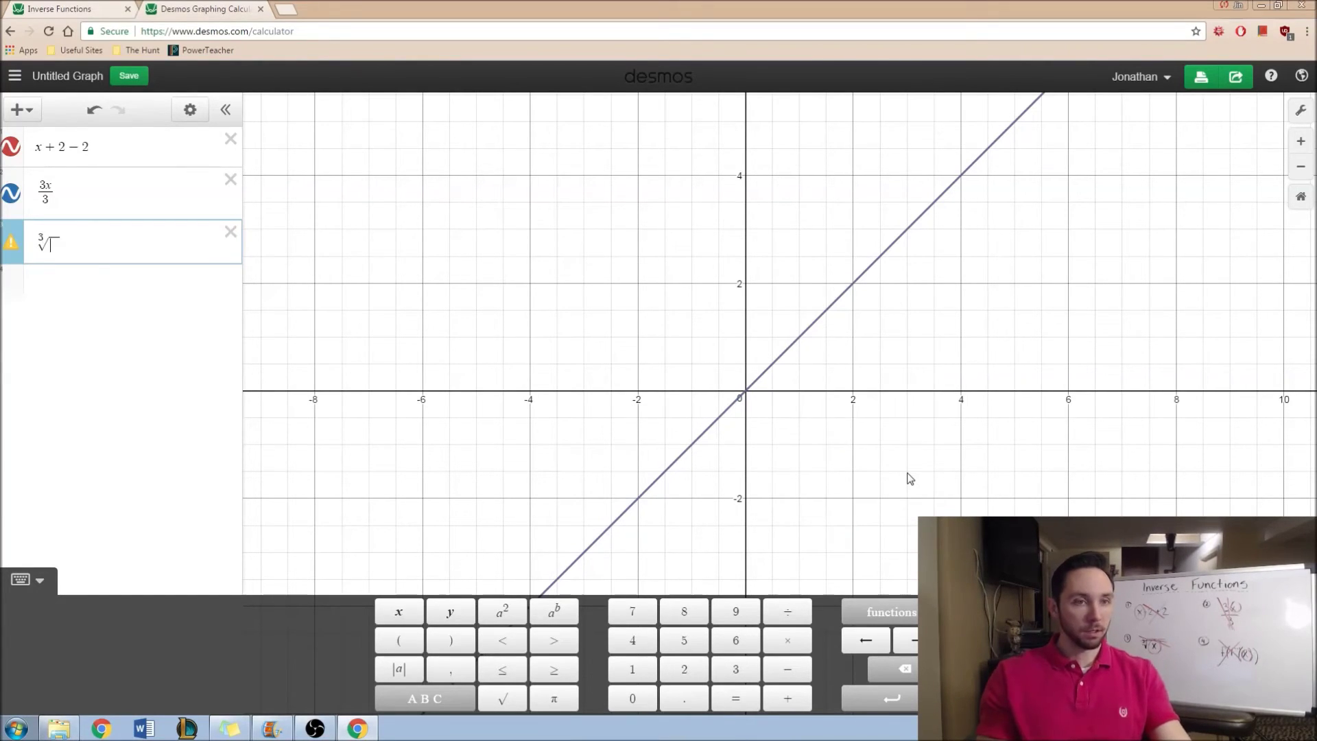
{"action": "type", "text": "x"}
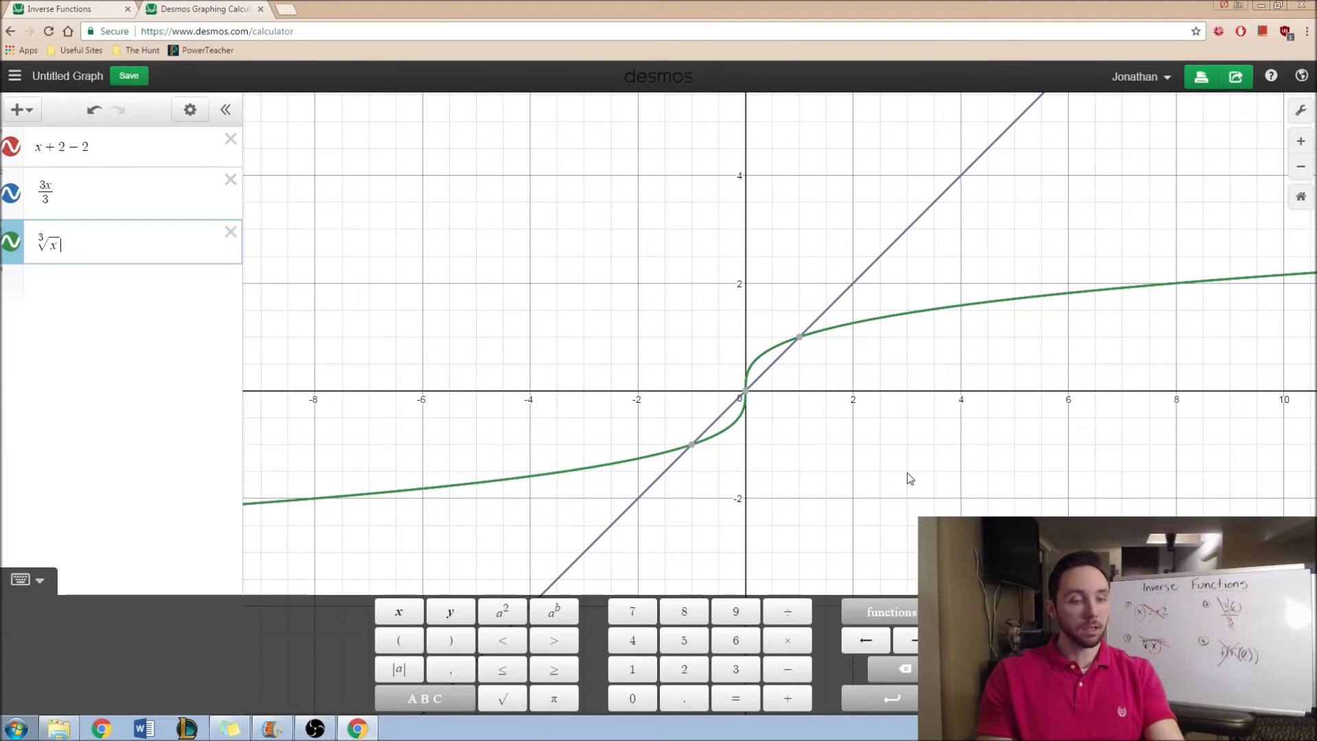
{"action": "type", "text": "^3"}
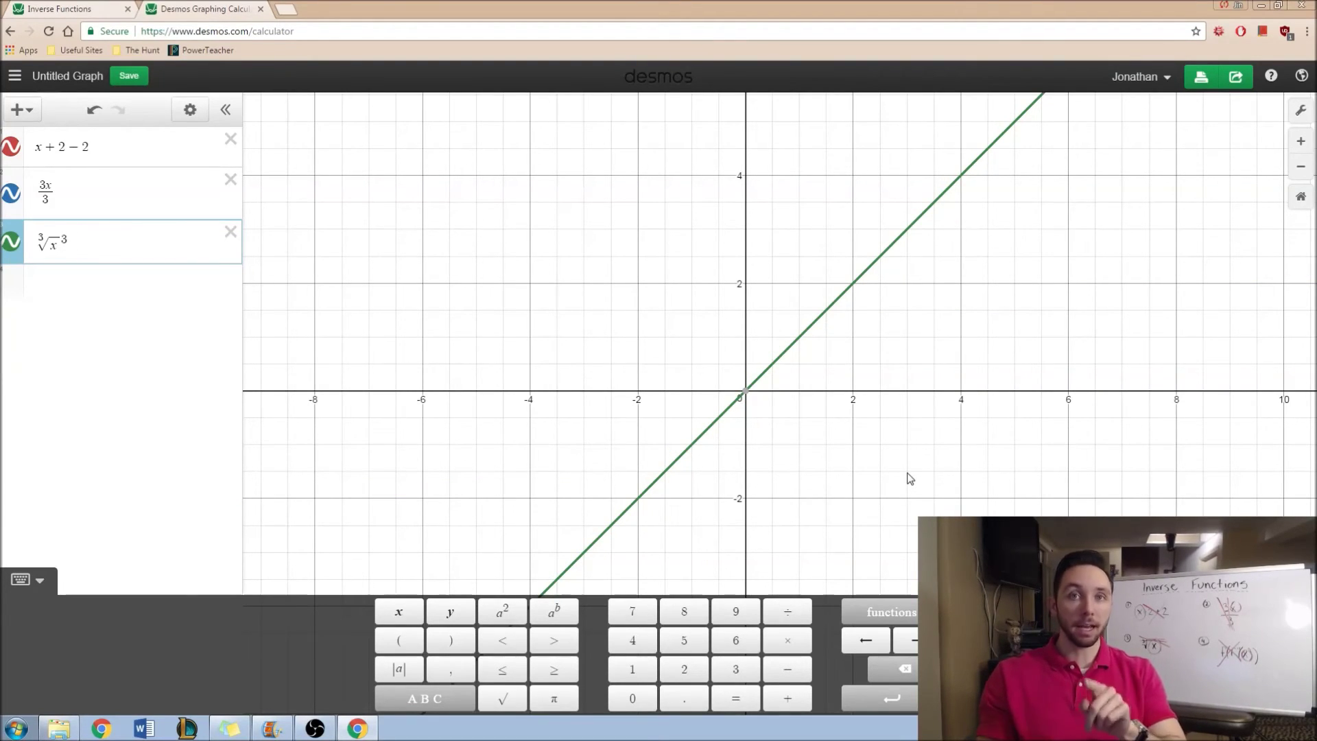
Toggle the x + 2 − 2 and cube-root graphs off and on to compare
{"action": "left_click", "coordinate": [11, 146]}
{"action": "left_click", "coordinate": [12, 250]}
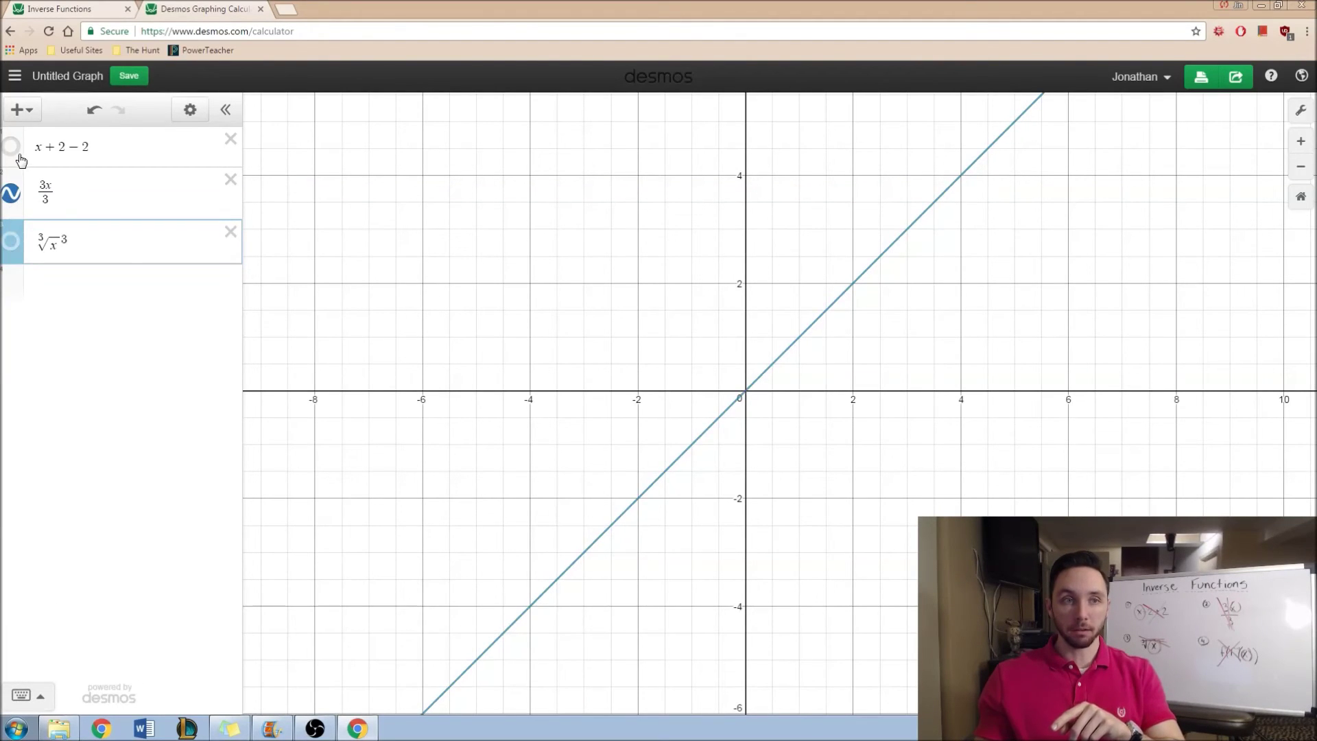
{"action": "left_click", "coordinate": [11, 146]}
{"action": "left_click", "coordinate": [12, 243]}
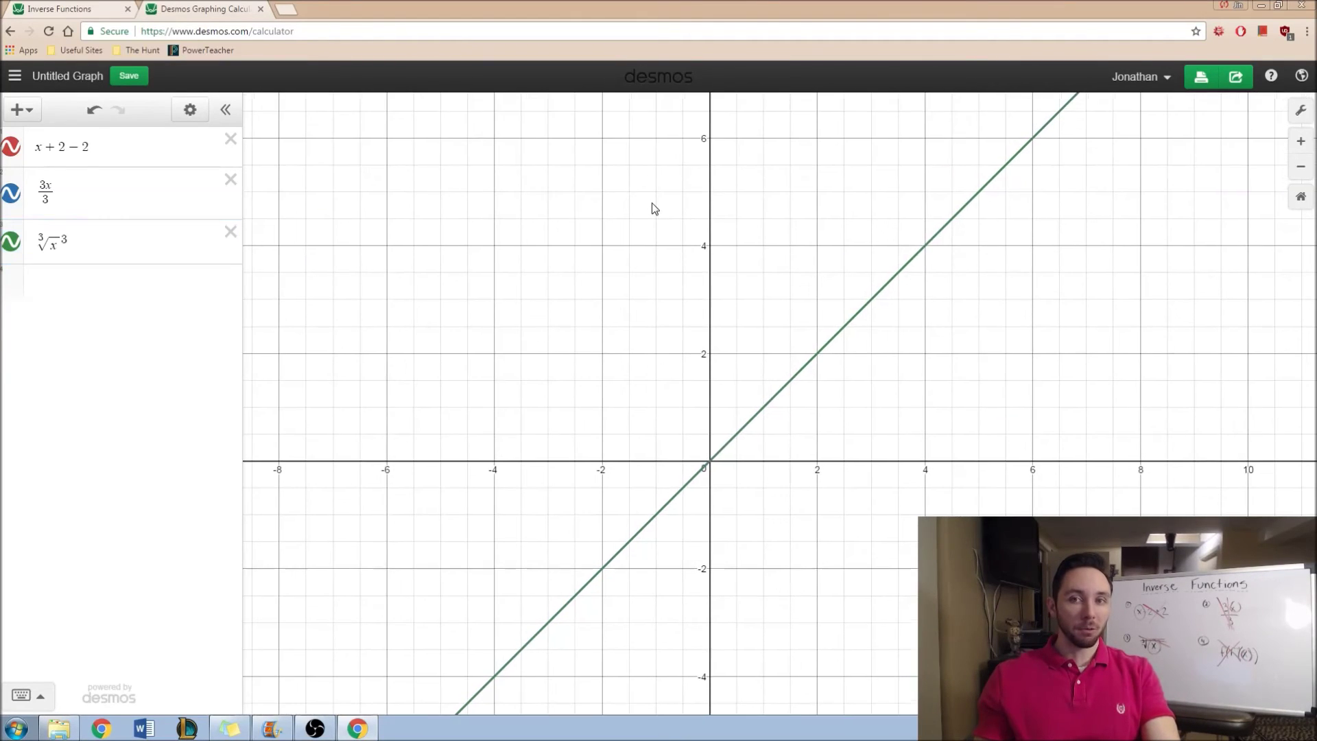
Add y=x as a fourth expression overlapping the other lines
{"action": "left_click", "coordinate": [81, 283]}
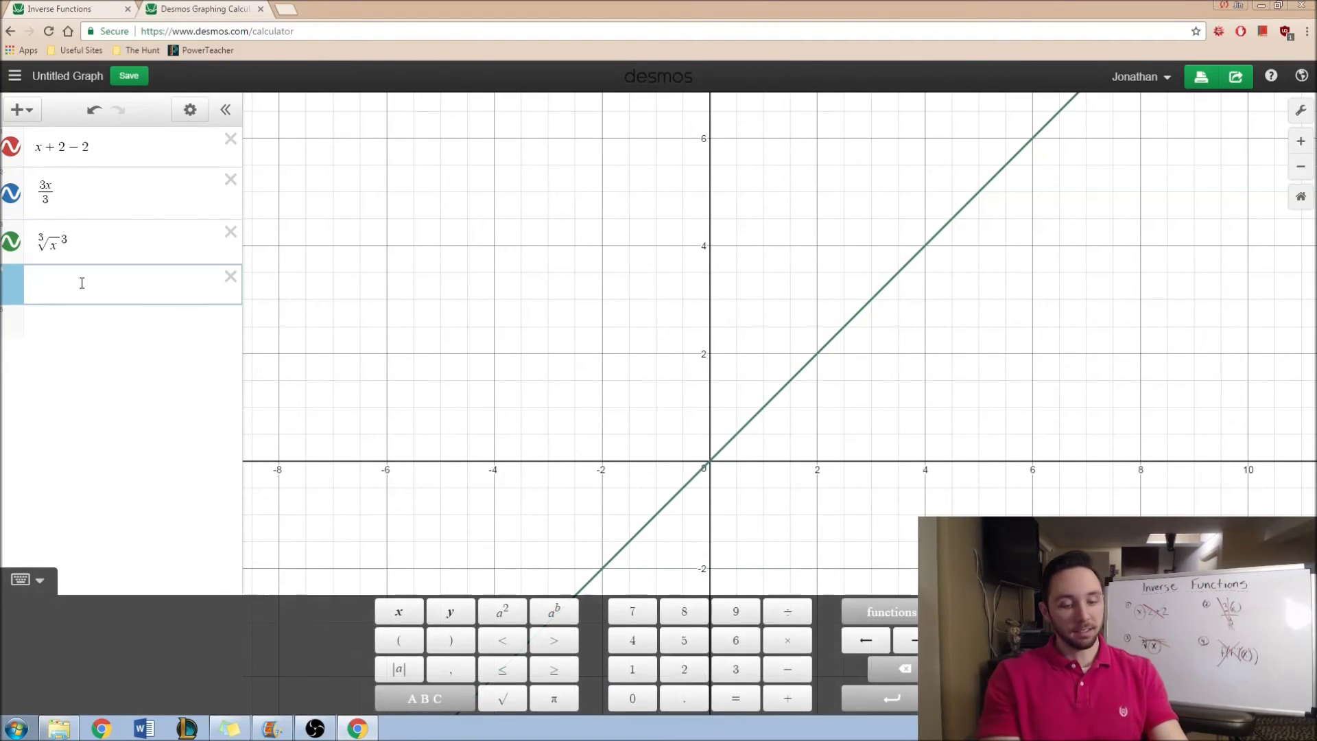
{"action": "type", "text": "y=x"}
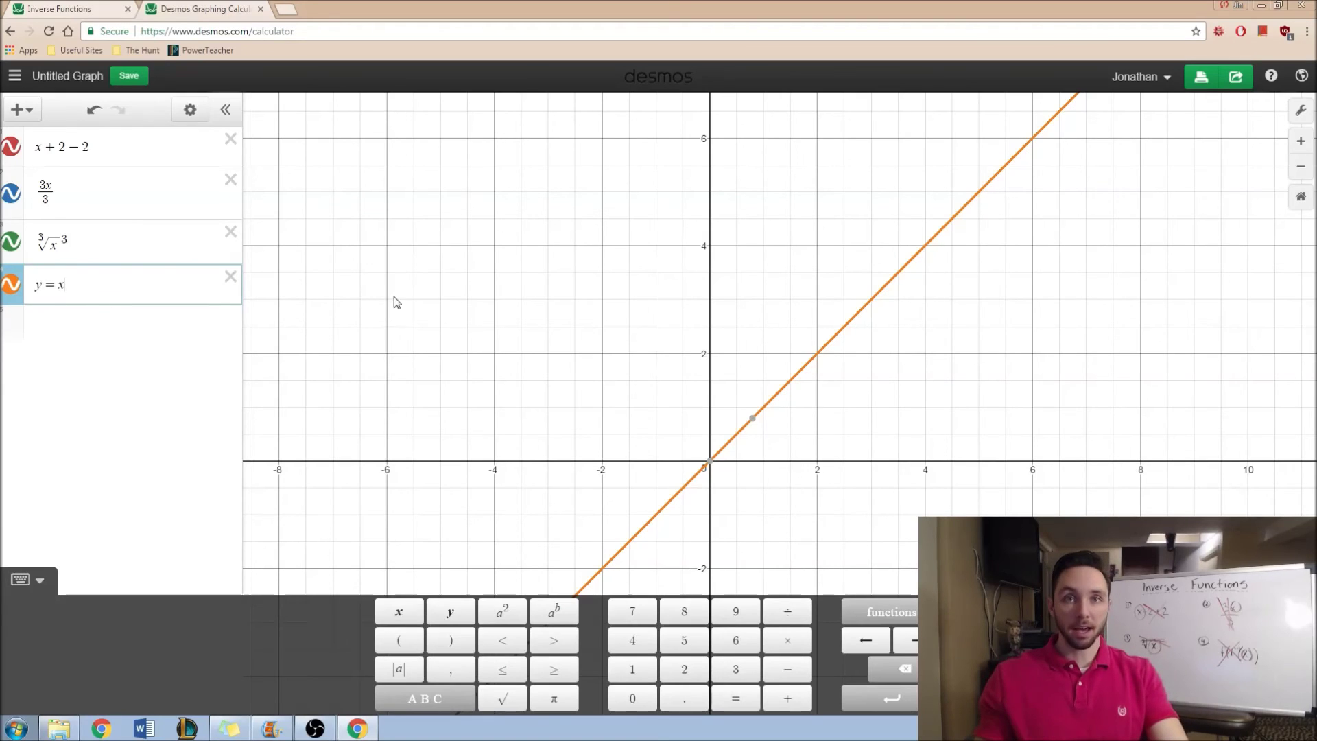
{"action": "left_click_drag", "start_coordinate": [393, 296], "coordinate": [426, 241]}
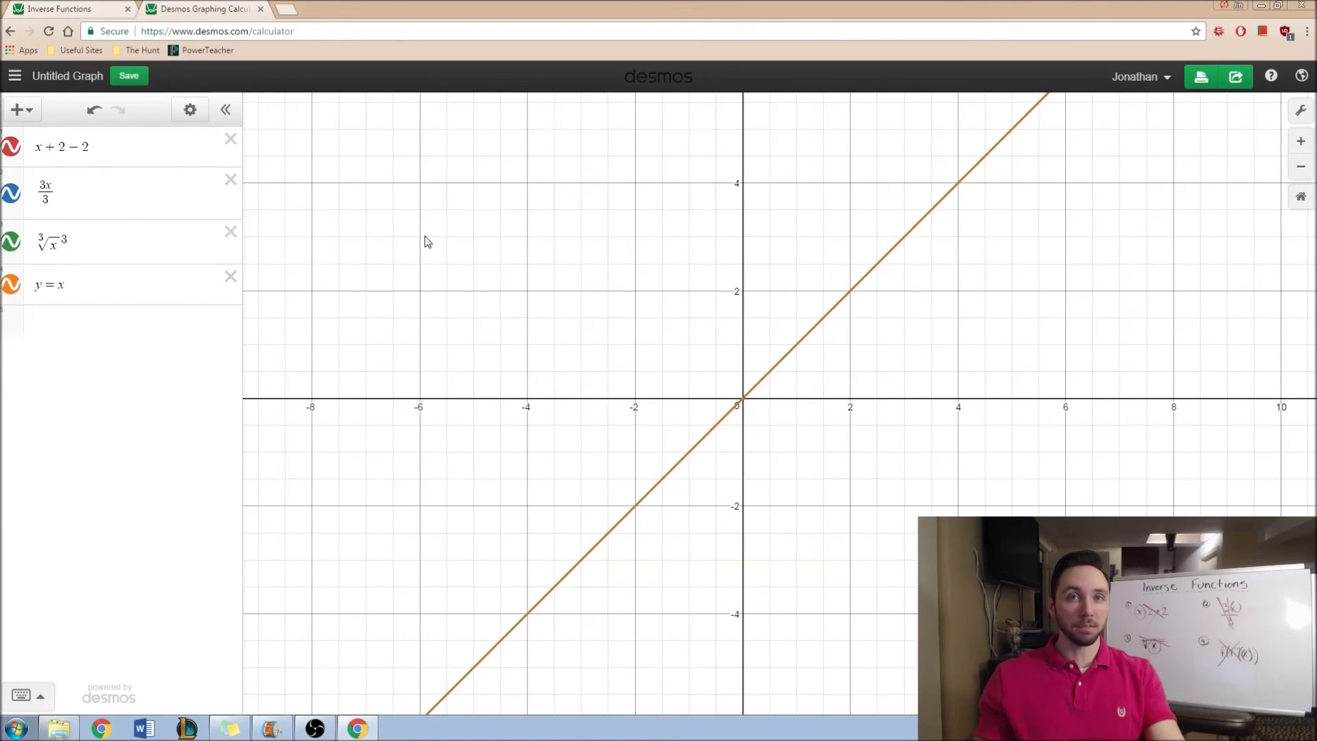